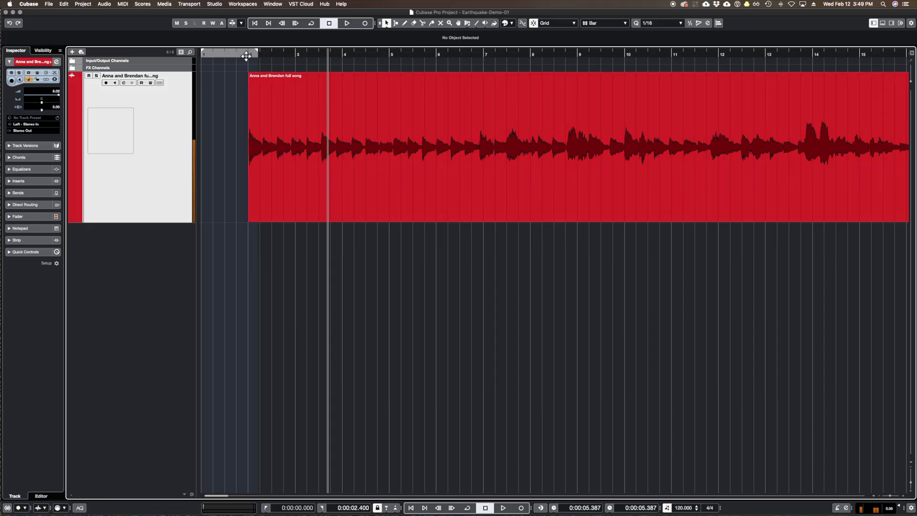
Play the full-song event from bar 2 of Earthquake-Demo-01
key("space")
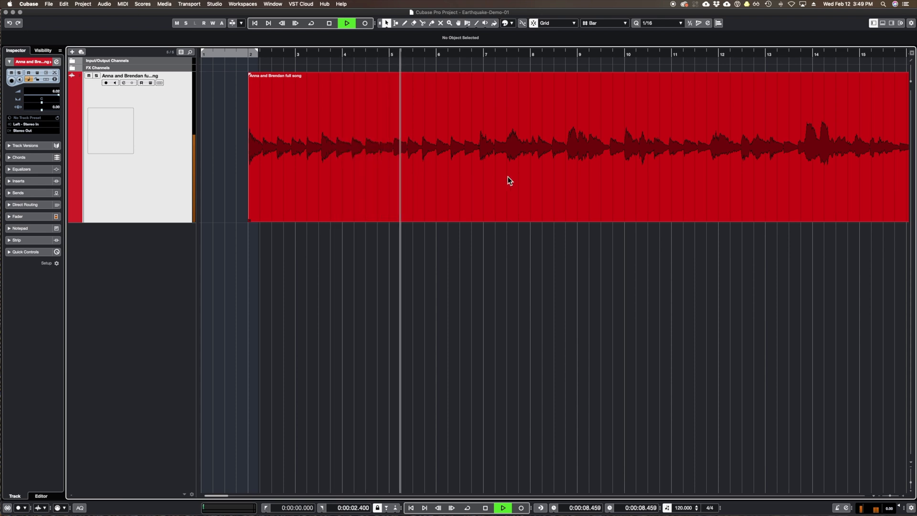
key("space")
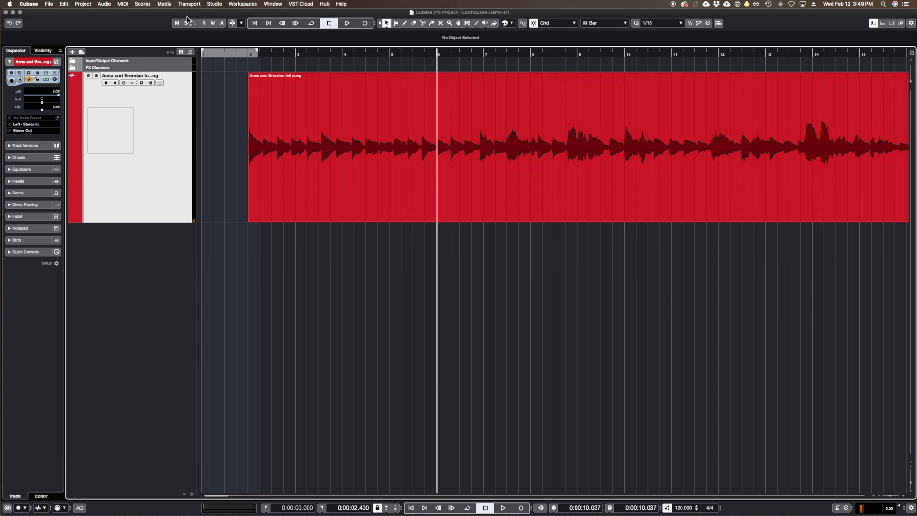
left_click(85, 4)
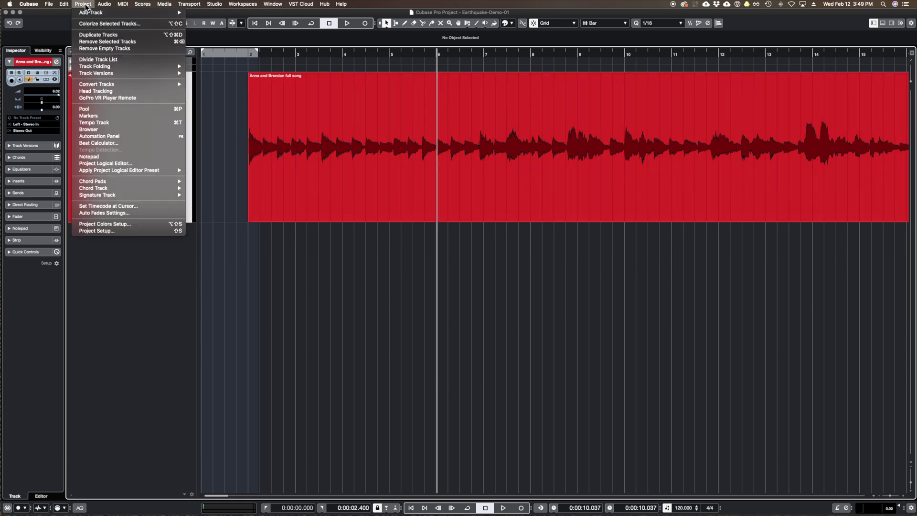
left_click(104, 143)
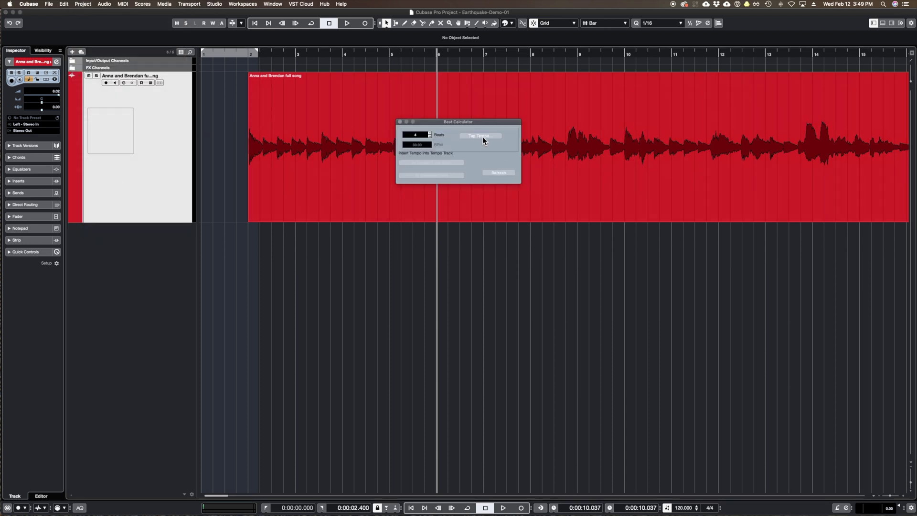
left_click(483, 136)
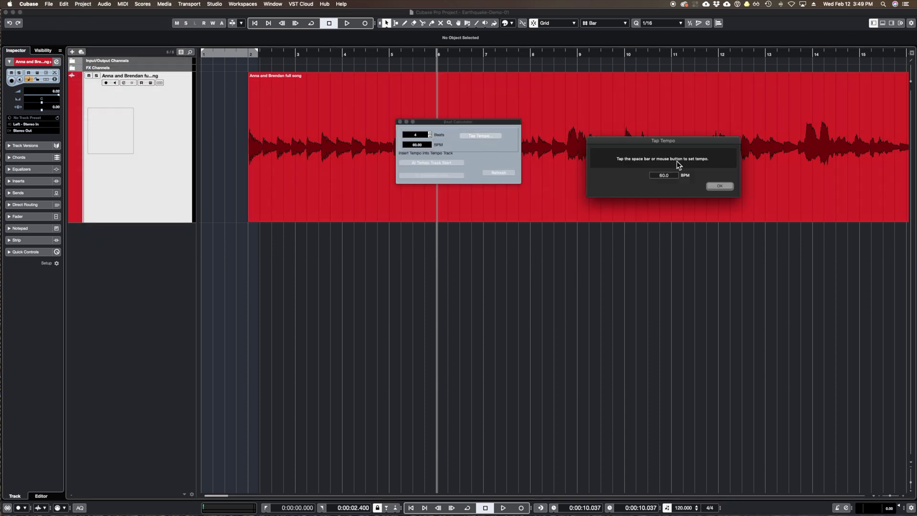
left_click(729, 186)
left_click(400, 122)
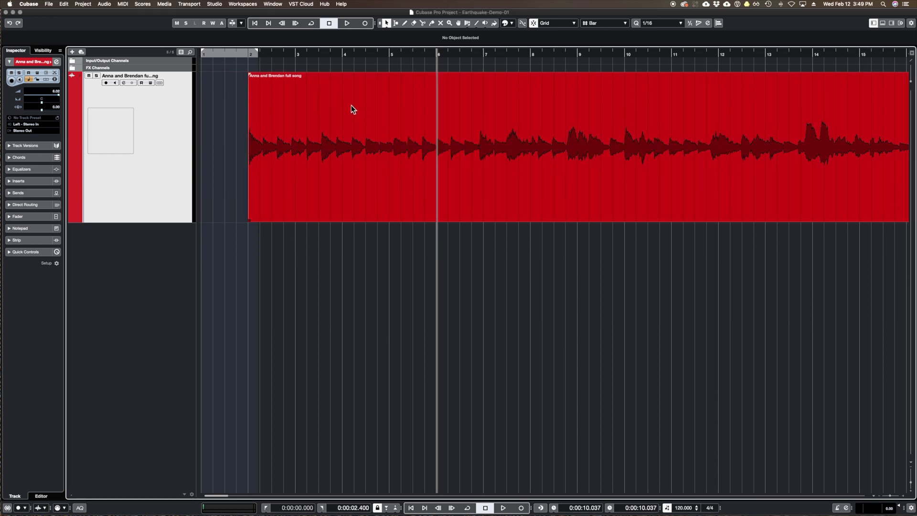
left_click_drag(250, 54, 245, 62)
key("space")
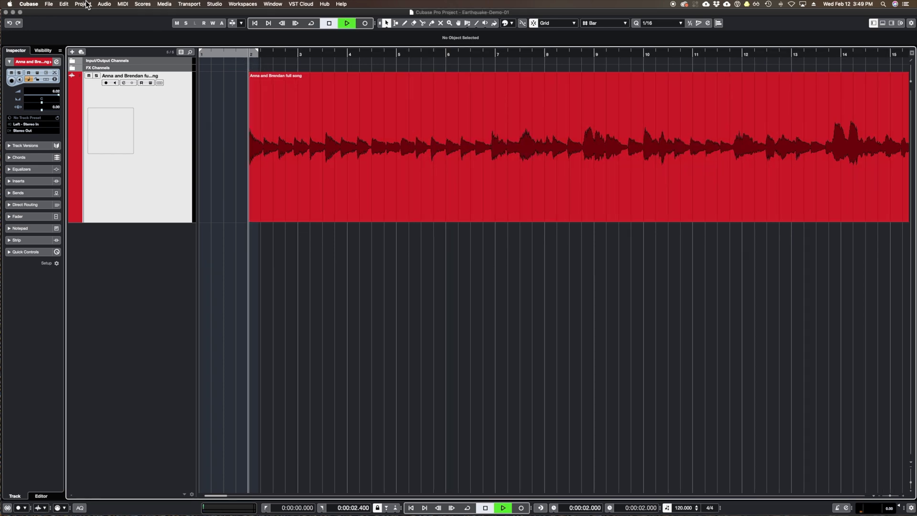
left_click(88, 4)
left_click(85, 5)
left_click(82, 5)
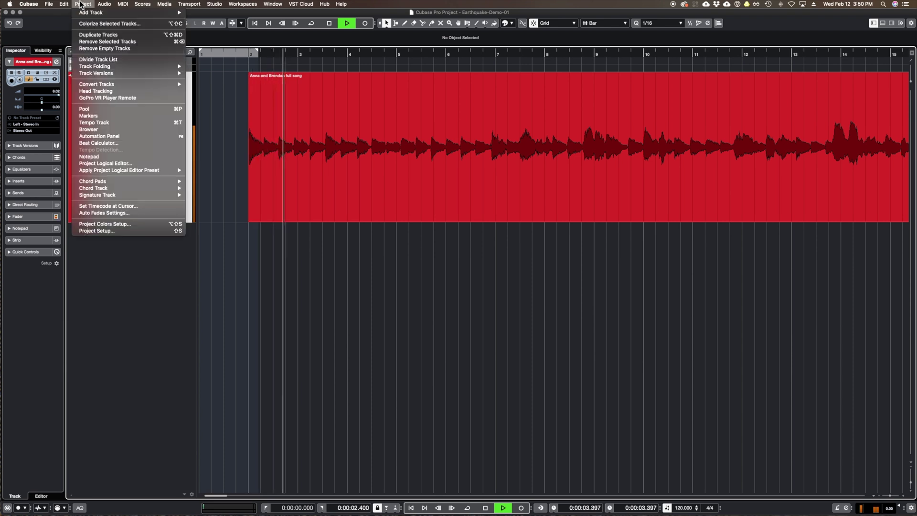
left_click(113, 144)
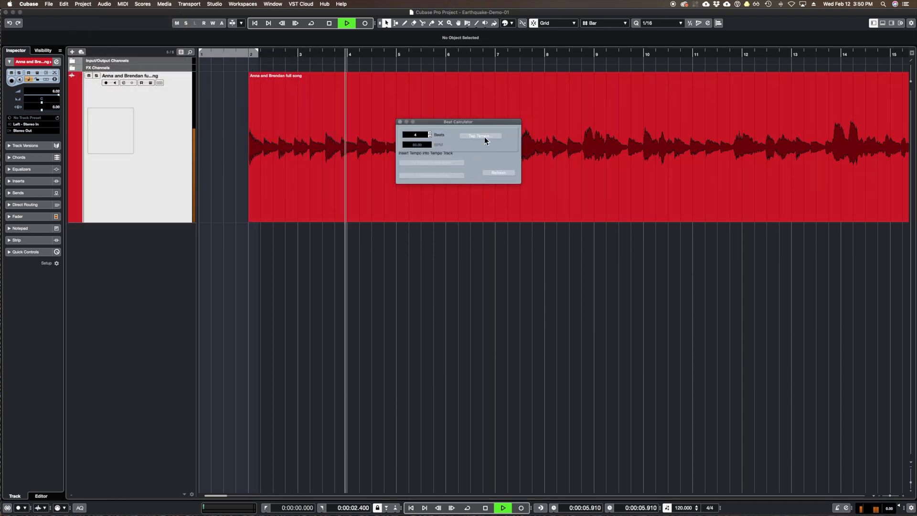
left_click(483, 136)
key("space")
key("space")
key("space")
key("space")
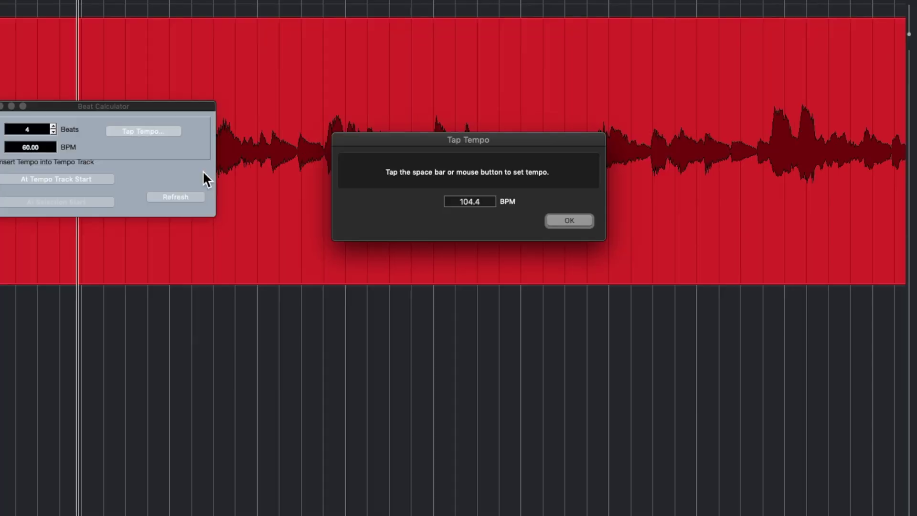
key("space")
key("space")
key("space")
key("space")
key("space")
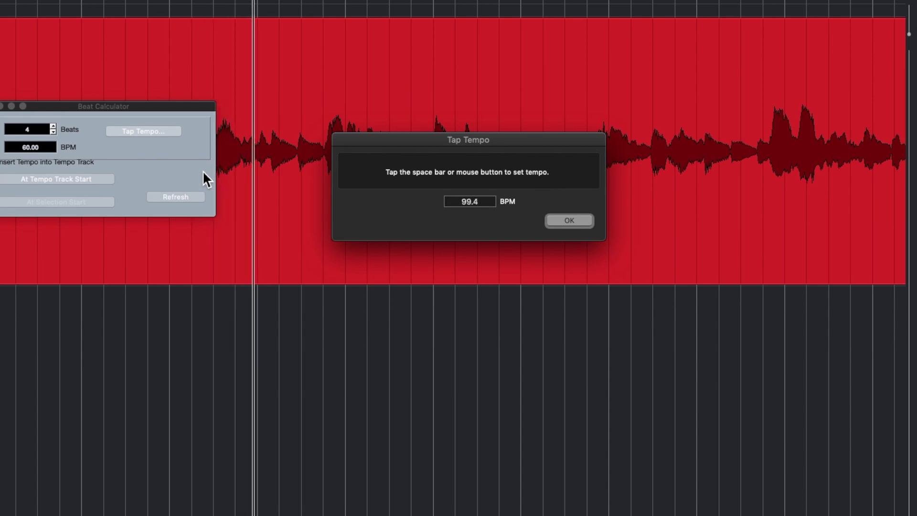
left_click(566, 219)
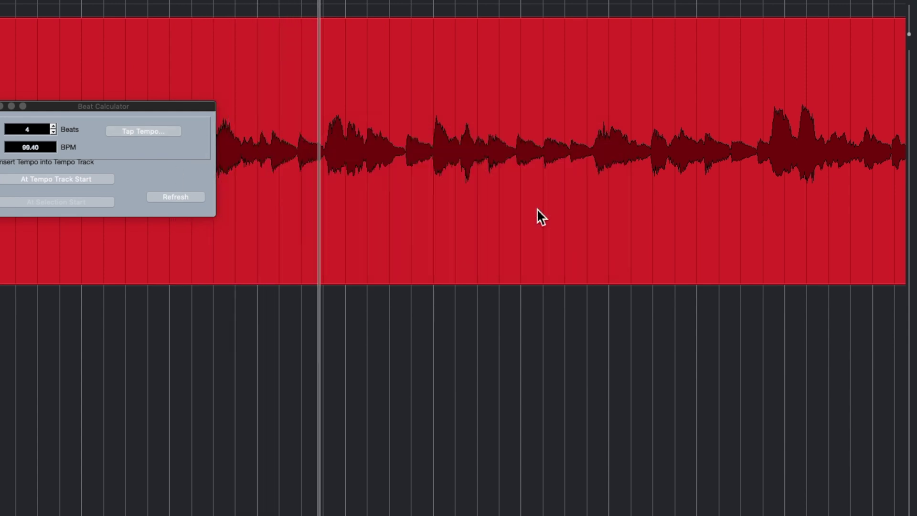
left_click(11, 107)
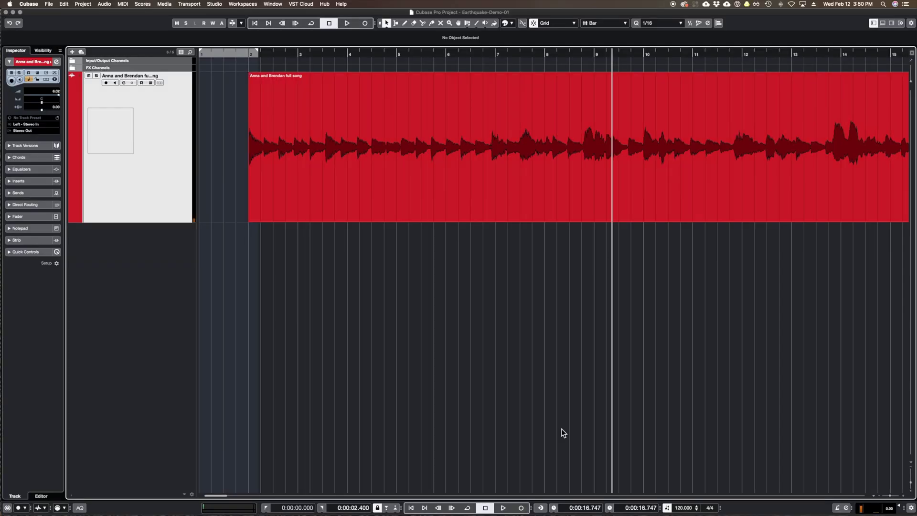
Set the Transport tempo to 100 BPM, return to bar 1 and select the full-song event
double_click(684, 508)
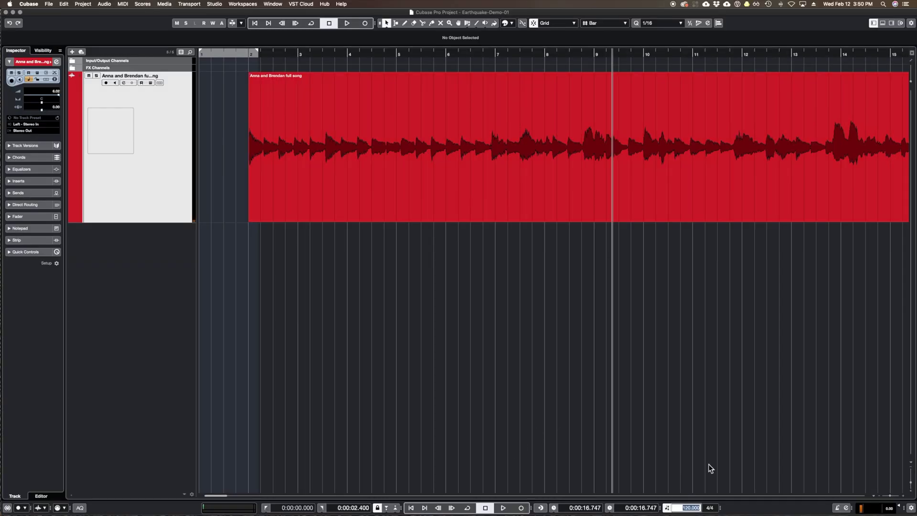
type("100")
key("Return")
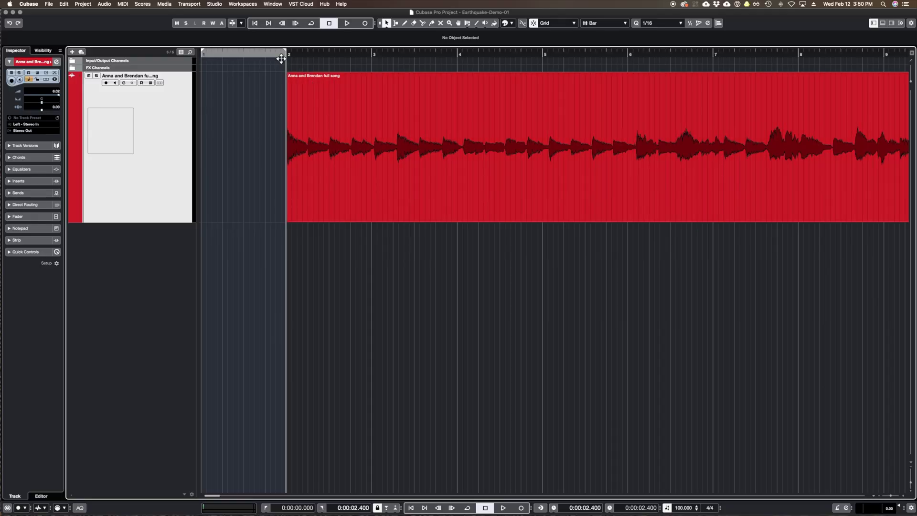
left_click(207, 58)
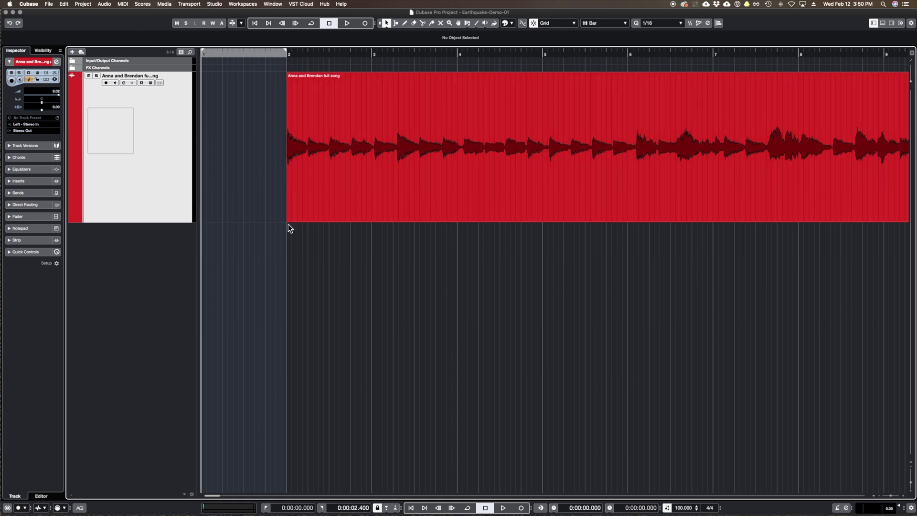
mouse_move(287, 222)
left_mouse_down()
mouse_move(274, 223)
mouse_move(288, 221)
left_mouse_up()
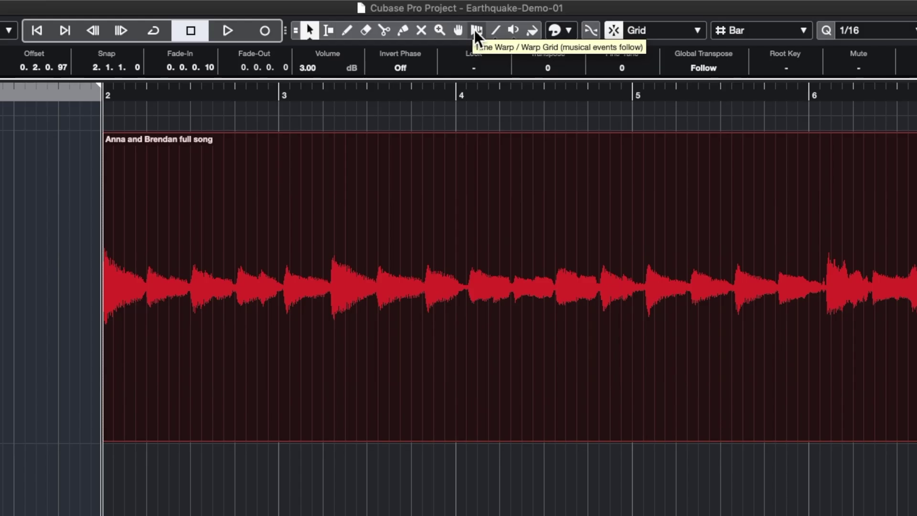
Use Time Warp in Warp Grid (musical events follow) mode to drag bar 3 later, undoing and redoing
left_click(476, 30)
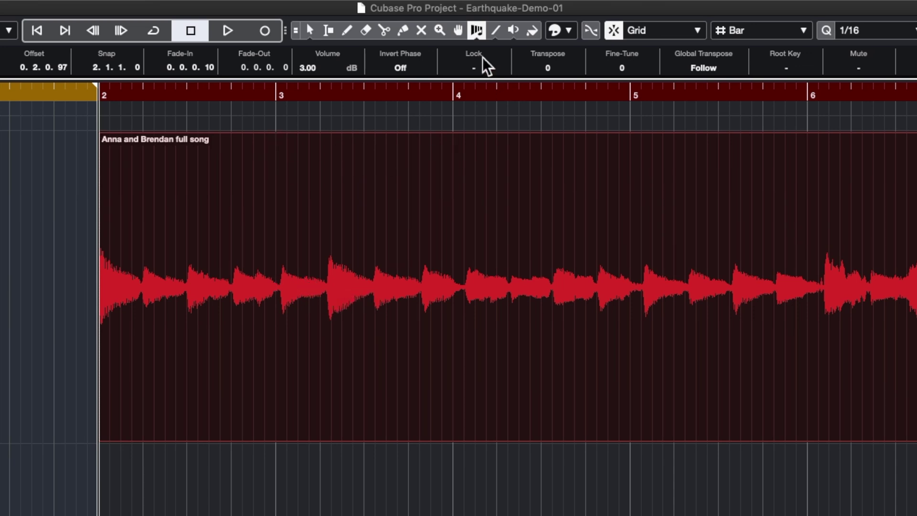
left_click(479, 32)
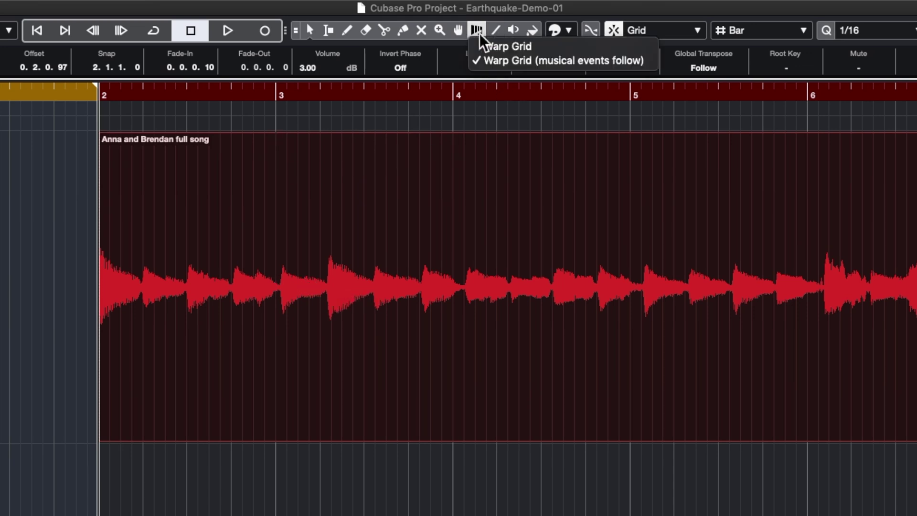
left_click(490, 60)
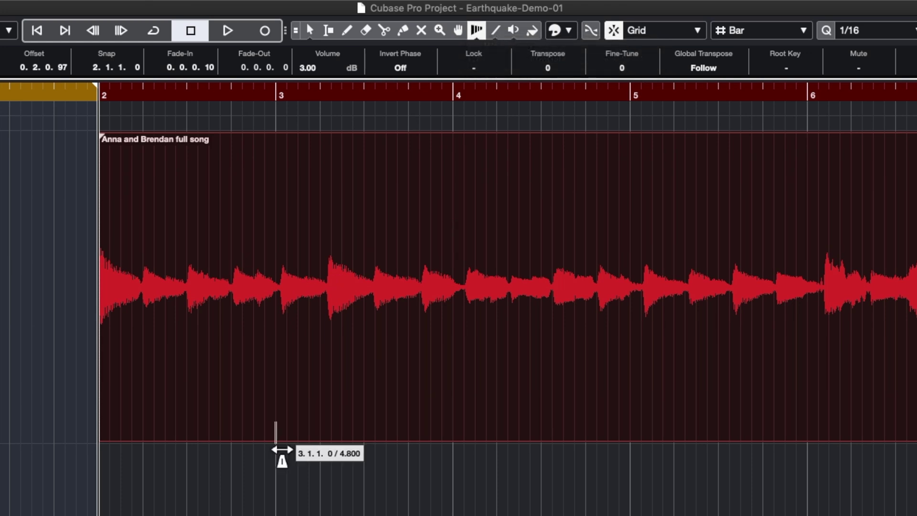
mouse_move(282, 483)
left_mouse_down()
mouse_move(466, 491)
mouse_move(359, 510)
left_mouse_up()
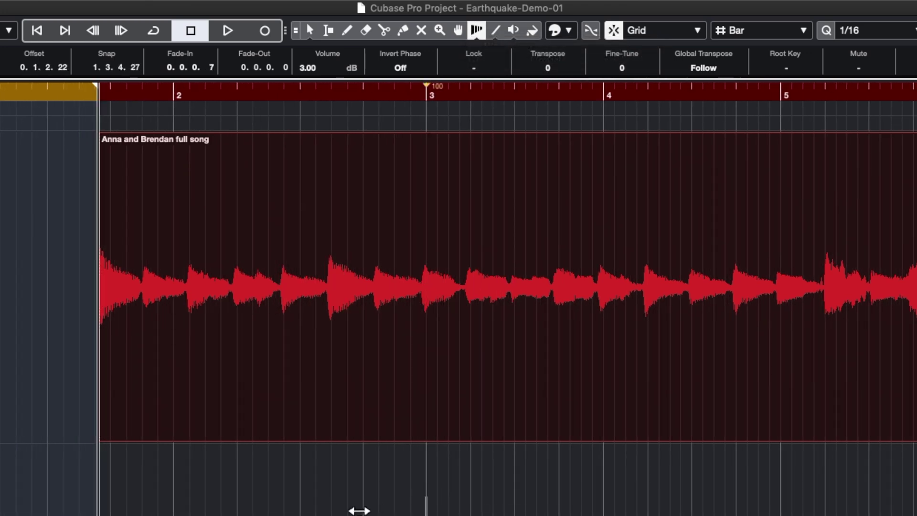
key("ctrl+z")
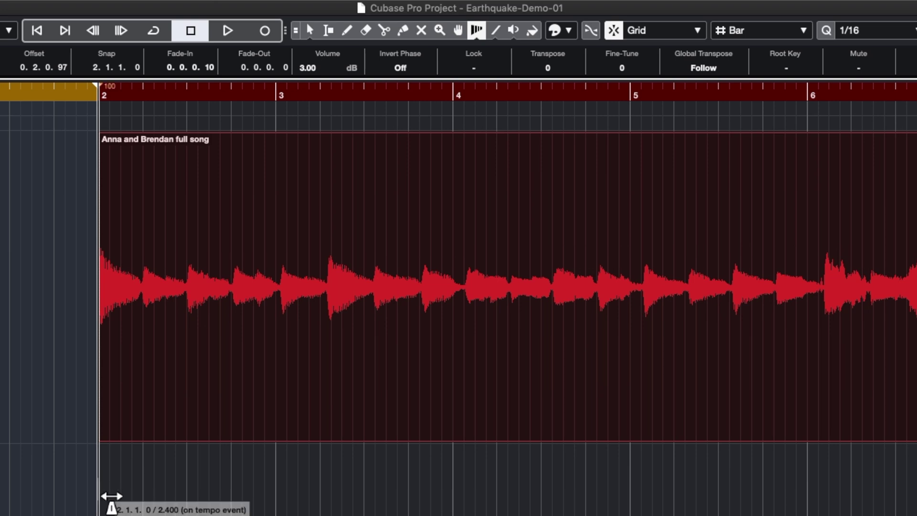
mouse_move(318, 483)
left_mouse_down()
mouse_move(286, 474)
mouse_move(710, 492)
mouse_move(406, 497)
mouse_move(464, 499)
left_mouse_up()
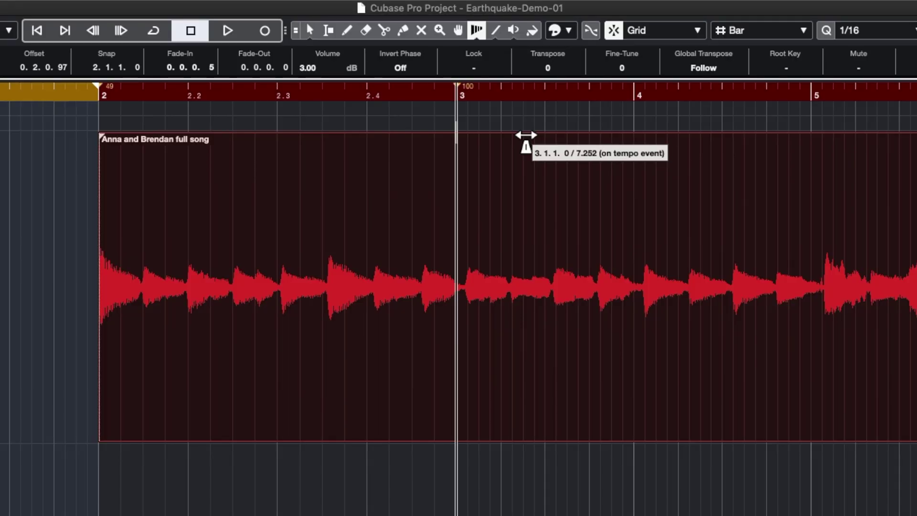
Bring up the Time Warp tool's warp mode choices
left_click(477, 31)
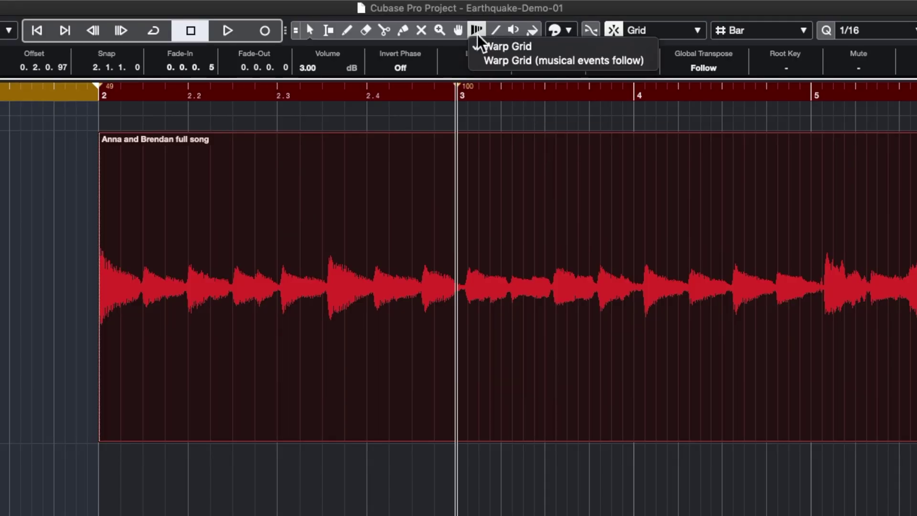
Choose Warp Grid (musical events follow) as the Time Warp mode, then dismiss the mode menu
left_click(502, 61)
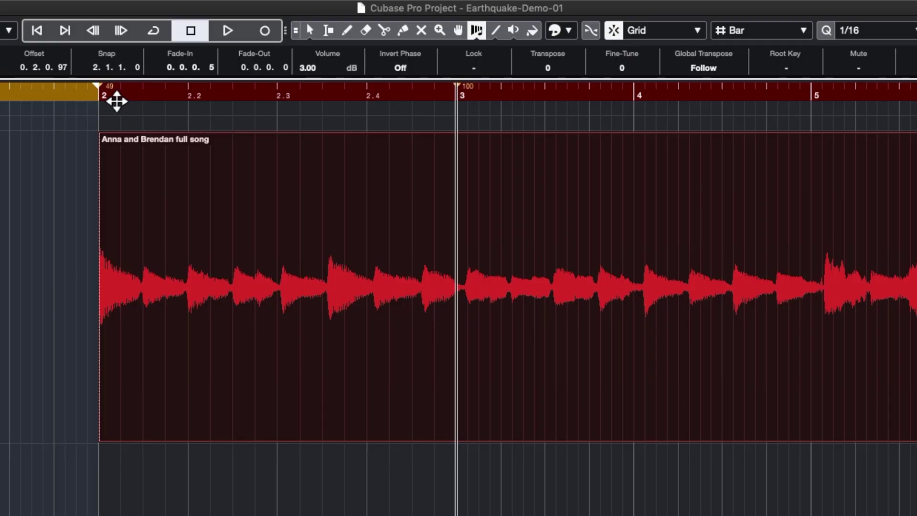
left_click(476, 30)
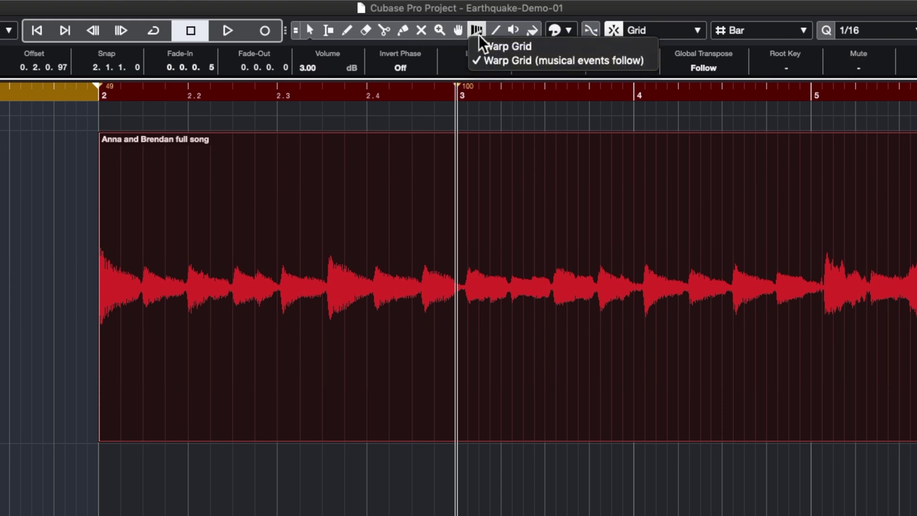
left_click(444, 501)
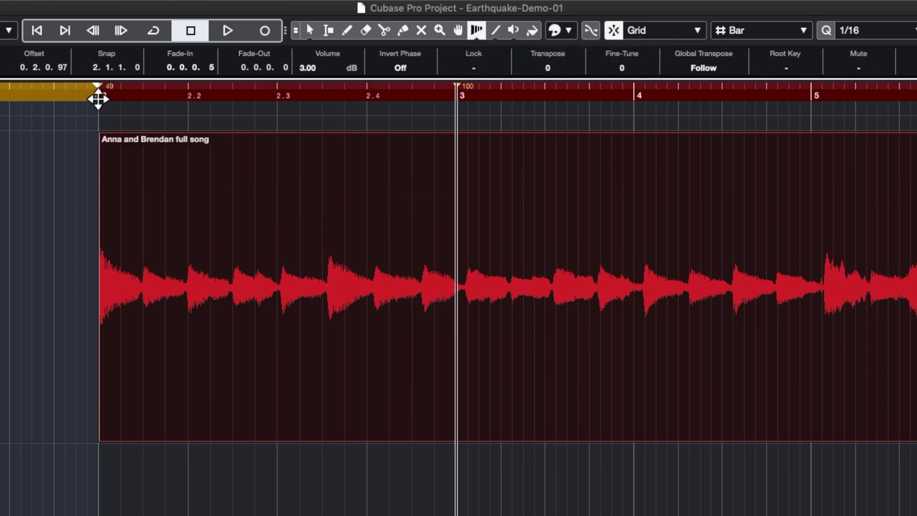
left_click_drag(124, 357, 276, 296)
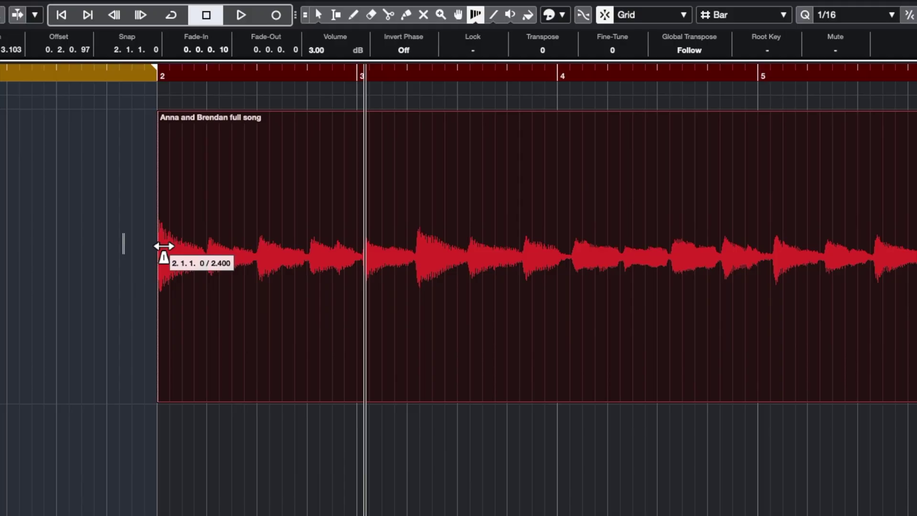
Zoom in twice with H on bars 2–3 until beats show, then stop playback
key("h")
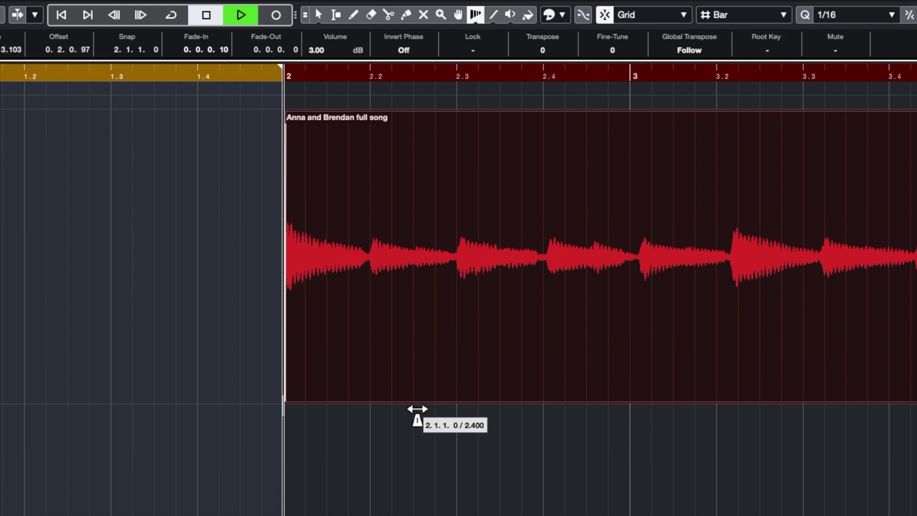
key("h")
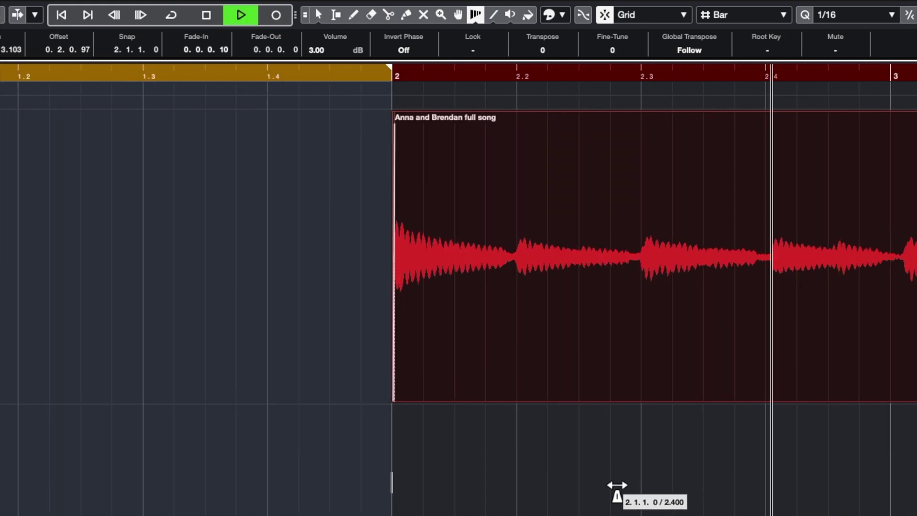
key("space")
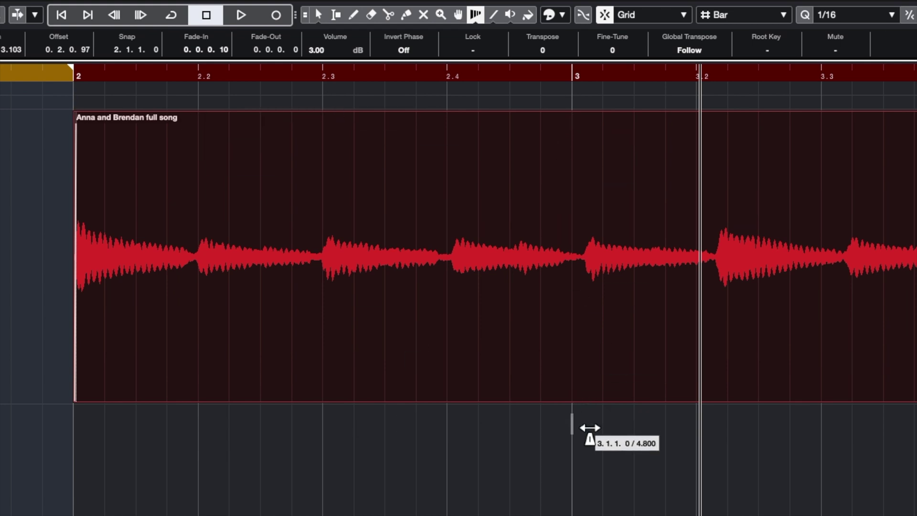
mouse_move(573, 432)
left_mouse_down()
mouse_move(591, 435)
mouse_move(556, 441)
mouse_move(627, 438)
left_mouse_up()
mouse_move(635, 492)
left_mouse_down()
mouse_move(542, 501)
mouse_move(604, 495)
left_mouse_up()
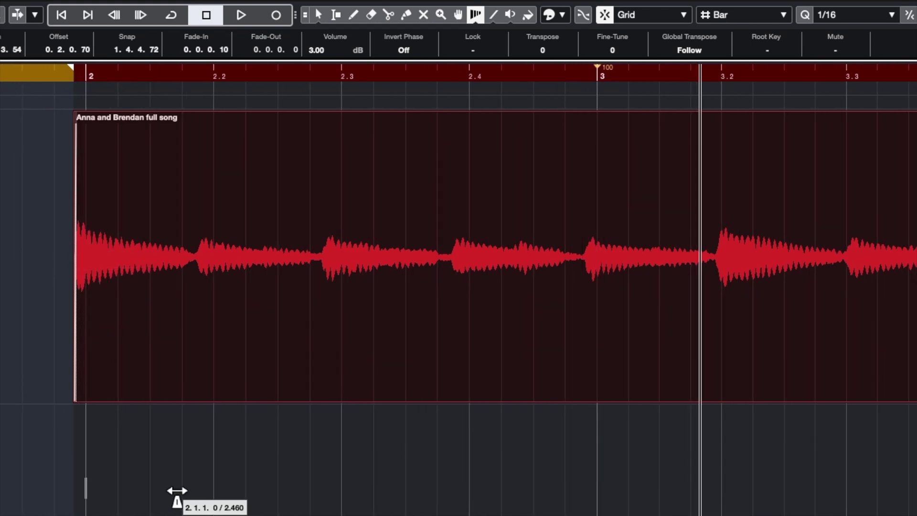
left_click_drag(625, 153, 625, 153)
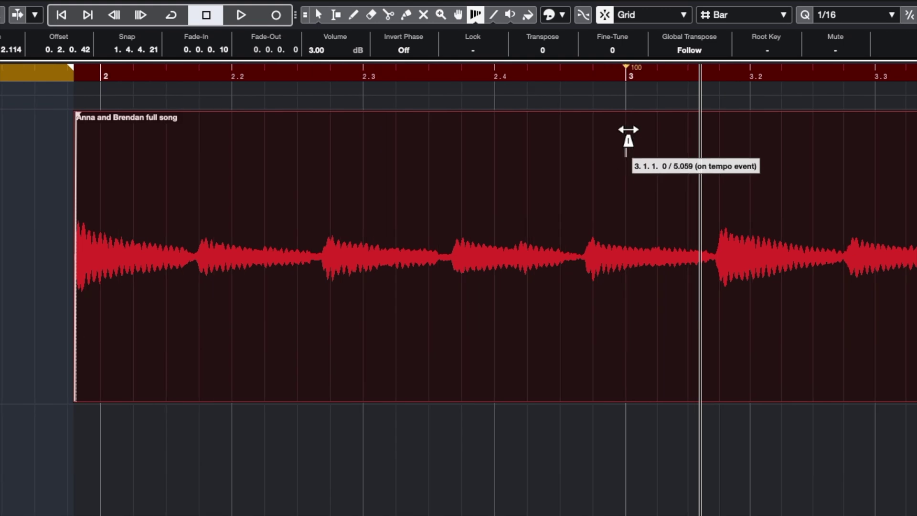
left_click(625, 143, "shift")
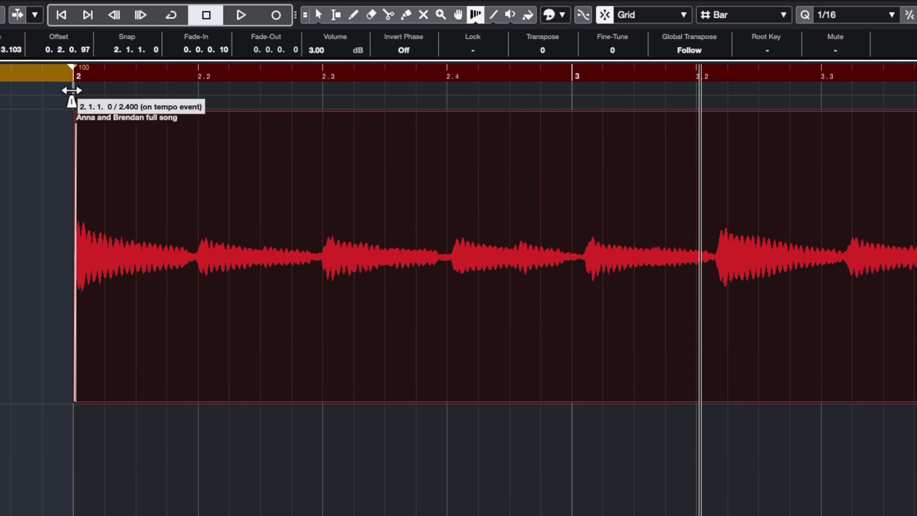
scroll(70, 90, "left", 5)
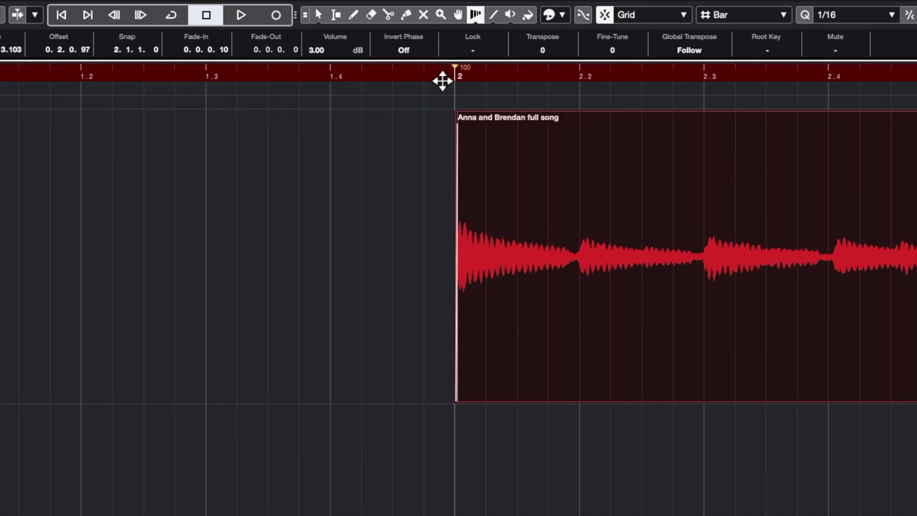
left_click(462, 70, "shift")
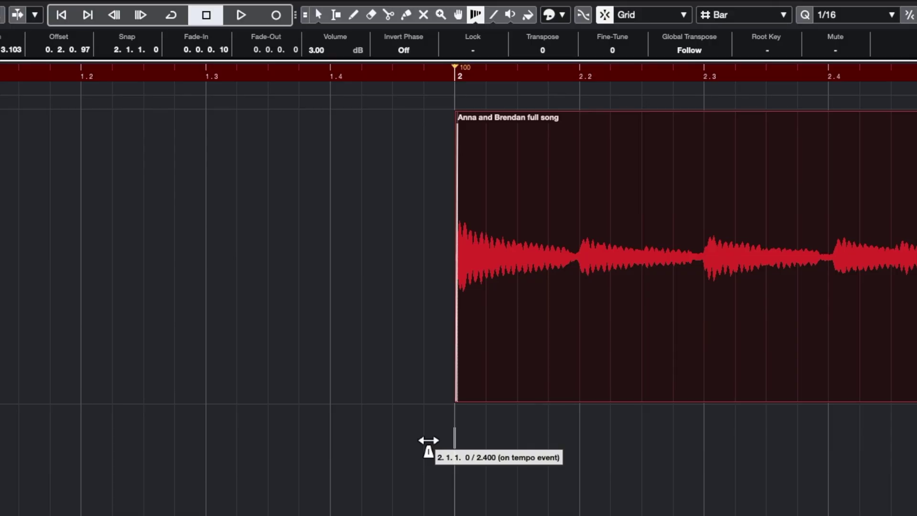
scroll(528, 492, "right", 5)
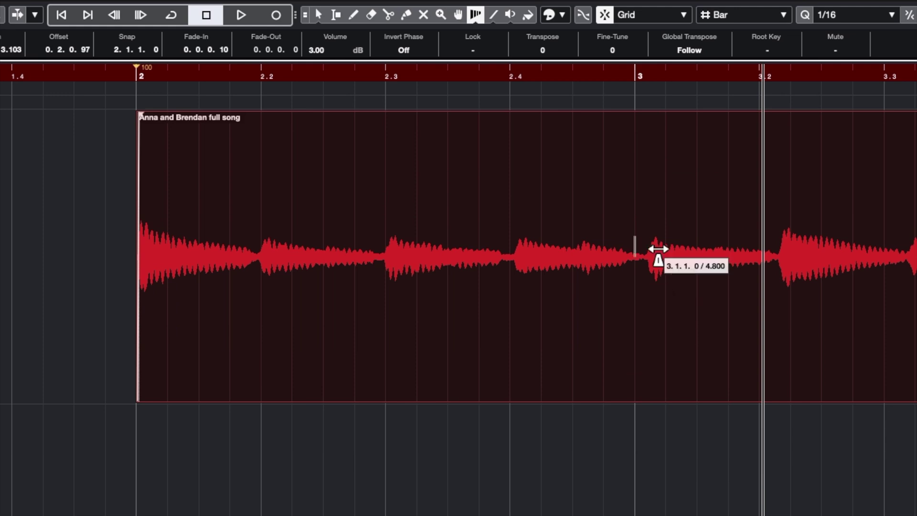
Warp the bar 3 grid line onto its downbeat and play from bar 3 to check
mouse_move(642, 447)
left_mouse_down()
mouse_move(726, 444)
mouse_move(657, 454)
left_mouse_up()
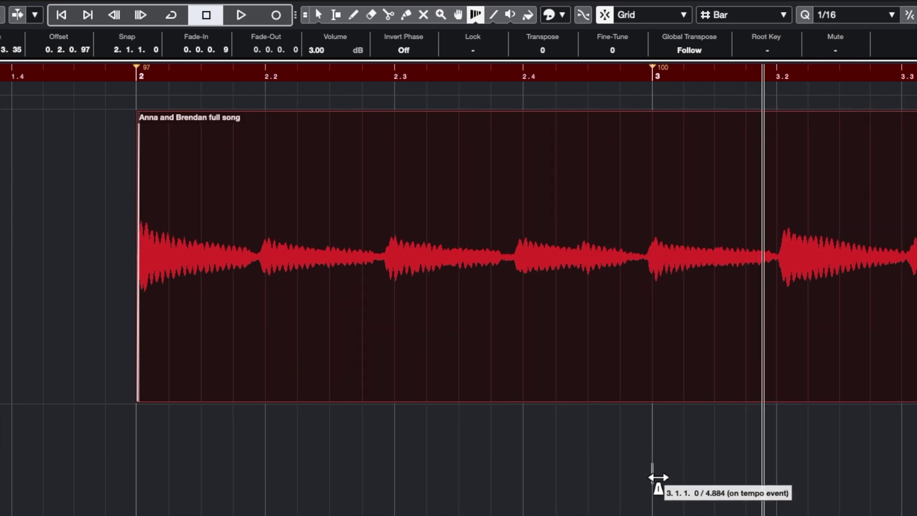
scroll(658, 477, "right", 5)
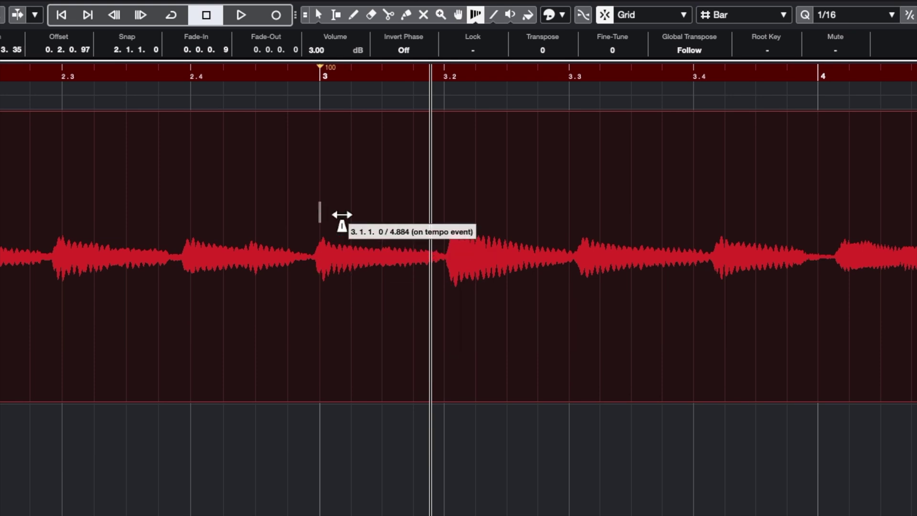
left_click(318, 77)
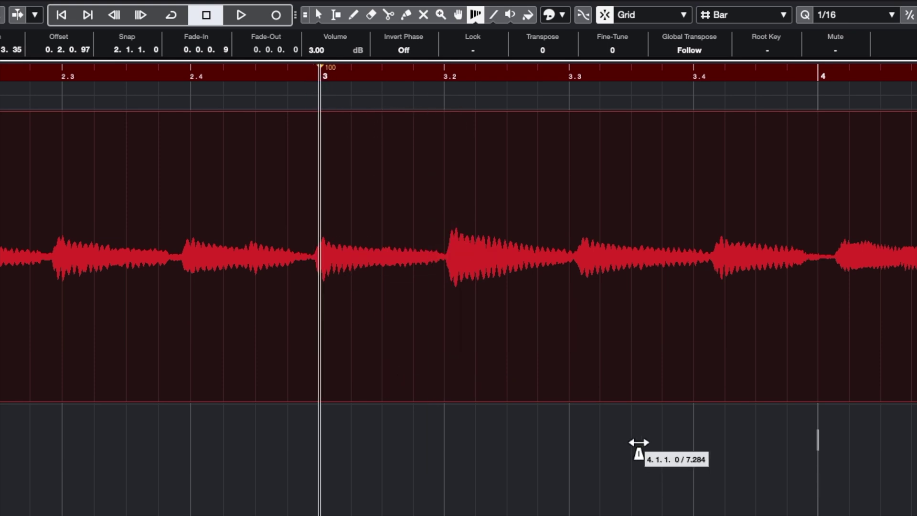
key("space")
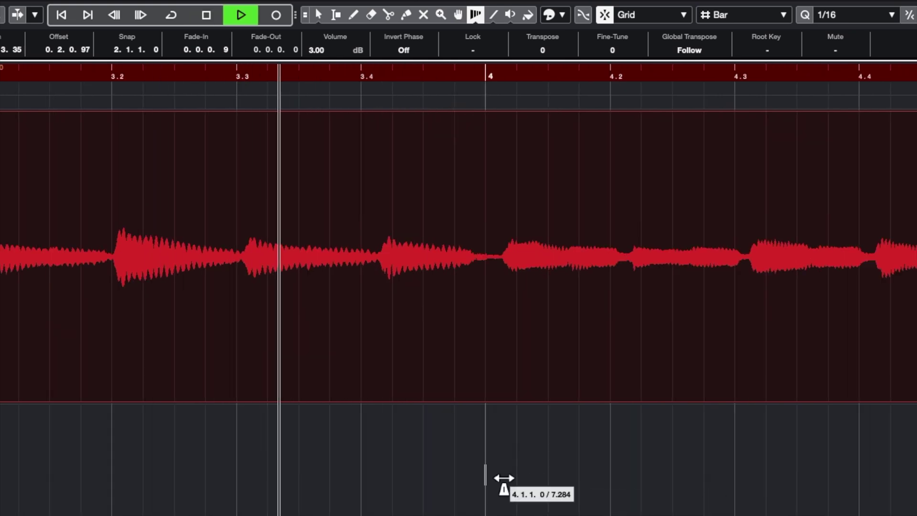
key("space")
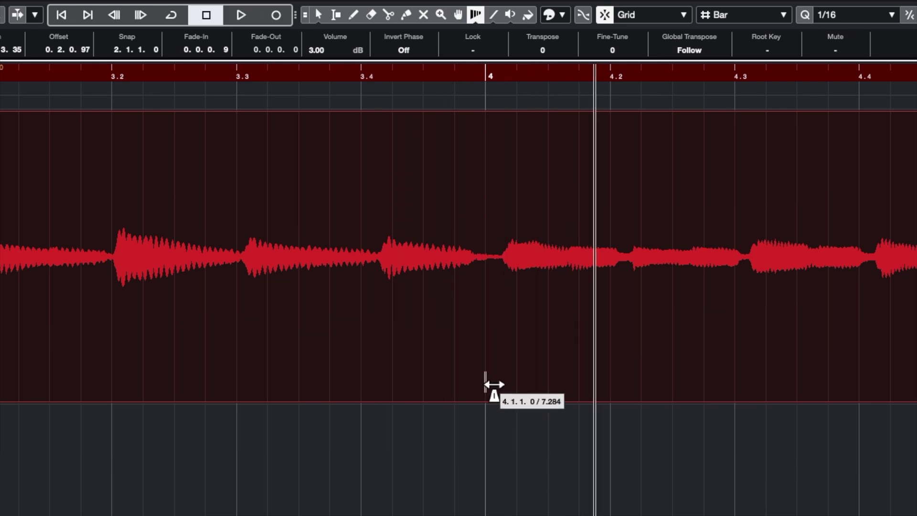
Warp bar 4 onto its transient, zoom out to bars 2–5, and replay from bar 3
left_click_drag(491, 470, 513, 469)
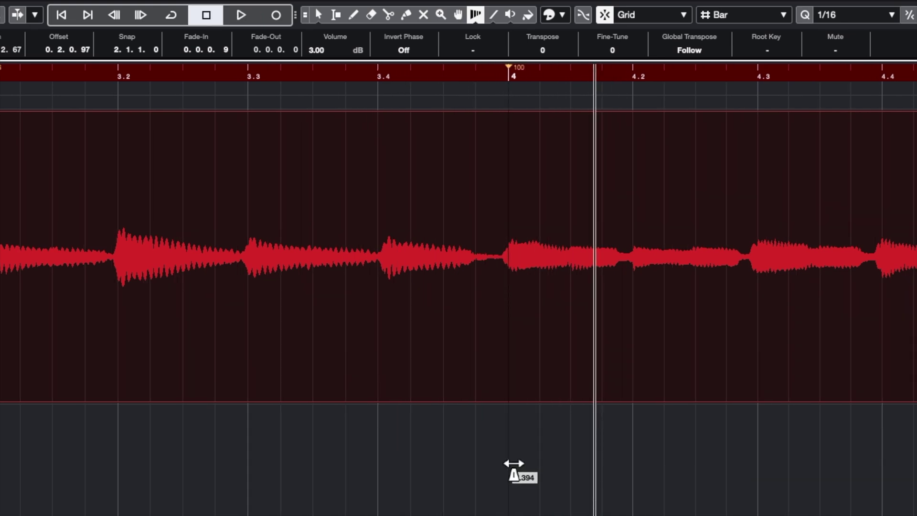
key("g")
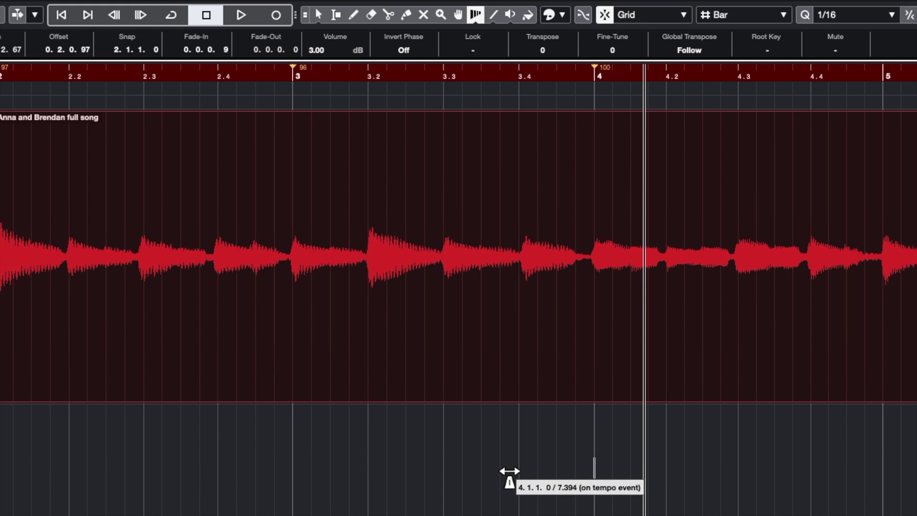
left_click(297, 83)
key("space")
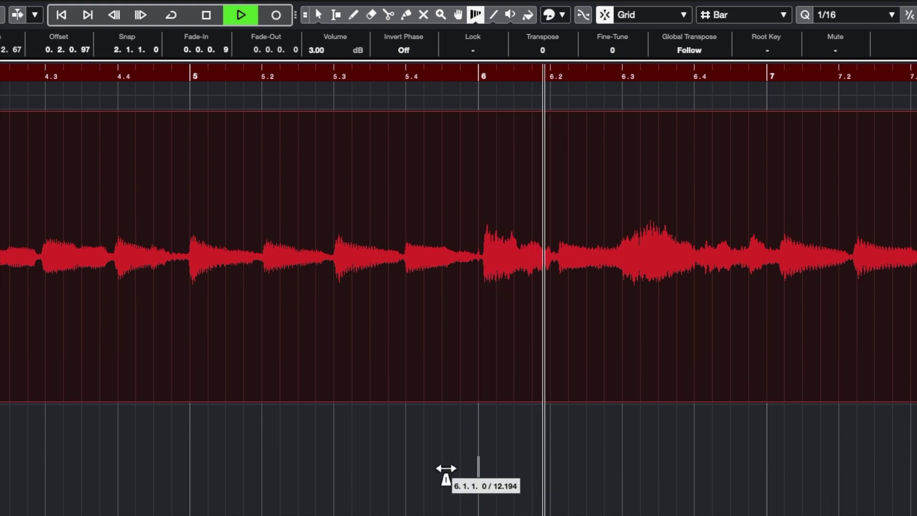
key("space")
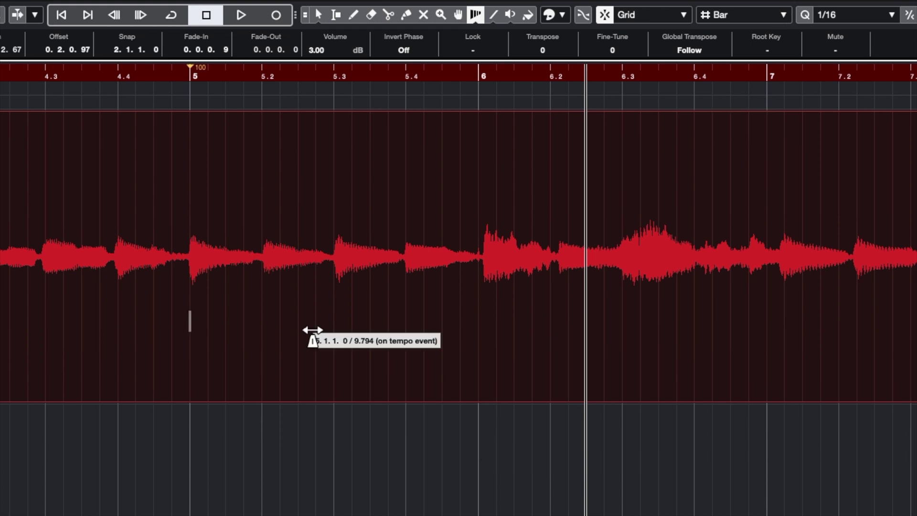
Set the grid to Beat, trial-warp beats 5.4, 5.3 and 5.2, then undo those markers
left_click(769, 20)
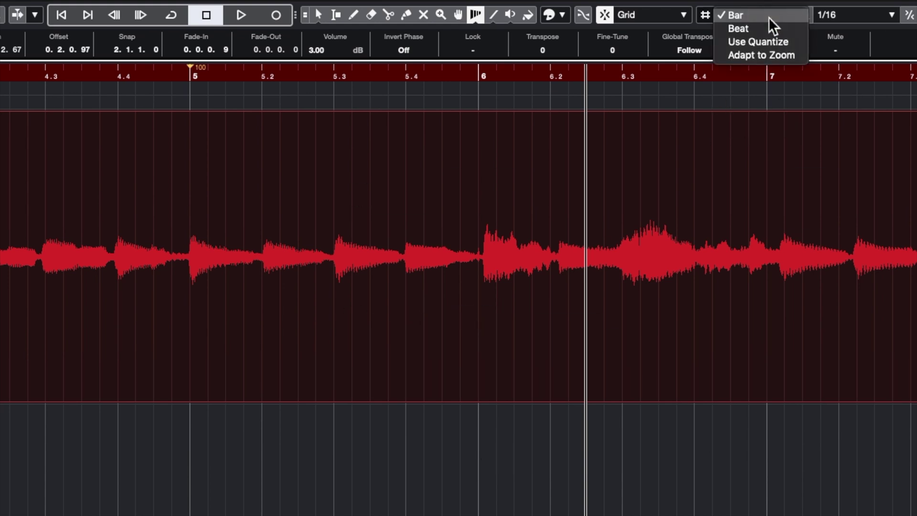
left_click(740, 25)
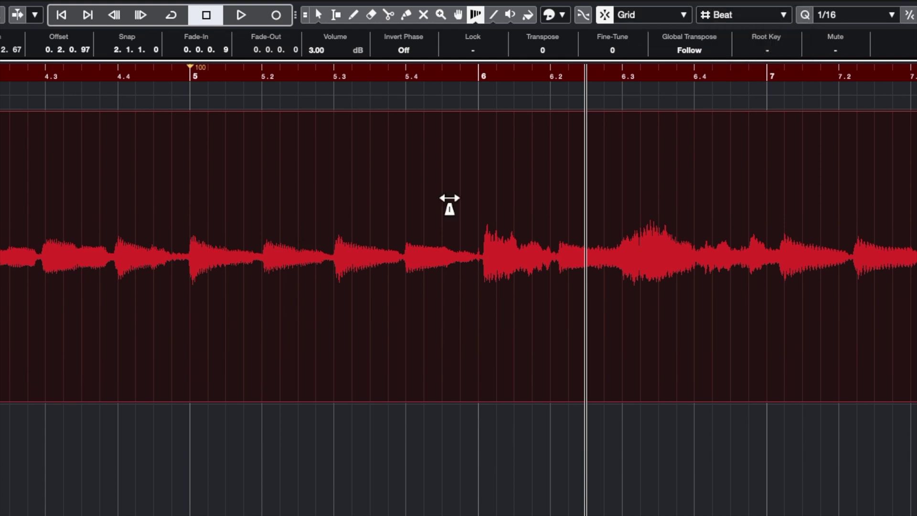
mouse_move(410, 438)
left_mouse_down()
mouse_move(426, 435)
mouse_move(406, 436)
left_mouse_up()
left_click_drag(340, 431, 343, 431)
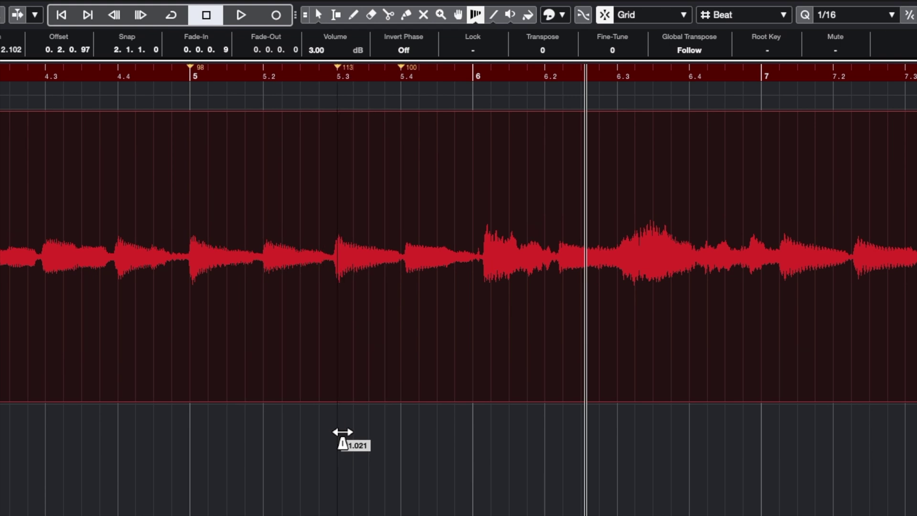
mouse_move(264, 448)
left_mouse_down()
mouse_move(287, 443)
mouse_move(268, 449)
left_mouse_up()
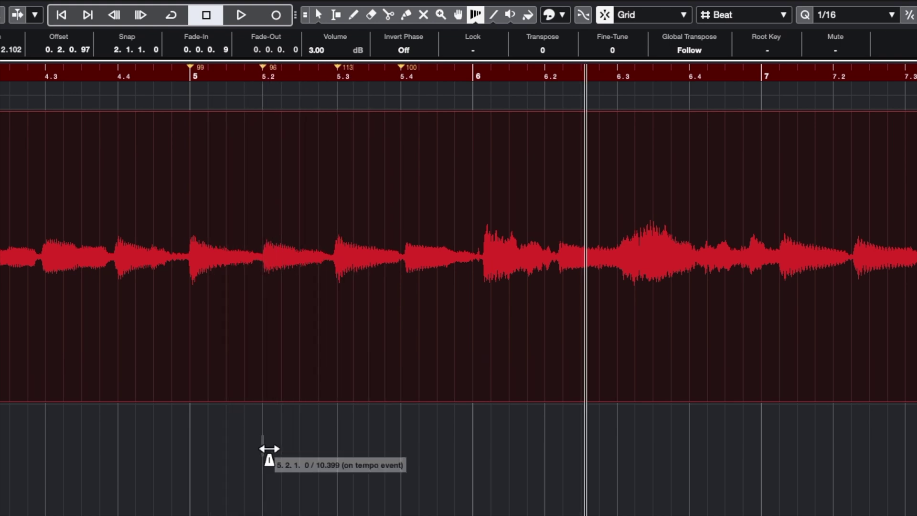
key("ctrl+z")
key("ctrl+z")
key("ctrl+z")
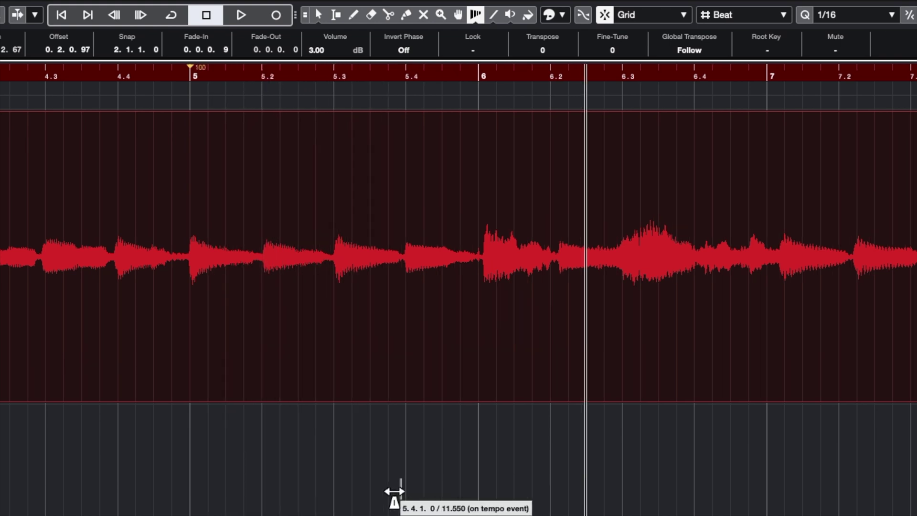
left_click(752, 16)
On the Beat grid, warp bar 6 and beat 5.4 onto their transients, then return to bar 5
left_click(752, 15)
mouse_move(492, 452)
left_mouse_down()
mouse_move(495, 440)
mouse_move(483, 444)
mouse_move(492, 444)
left_mouse_up()
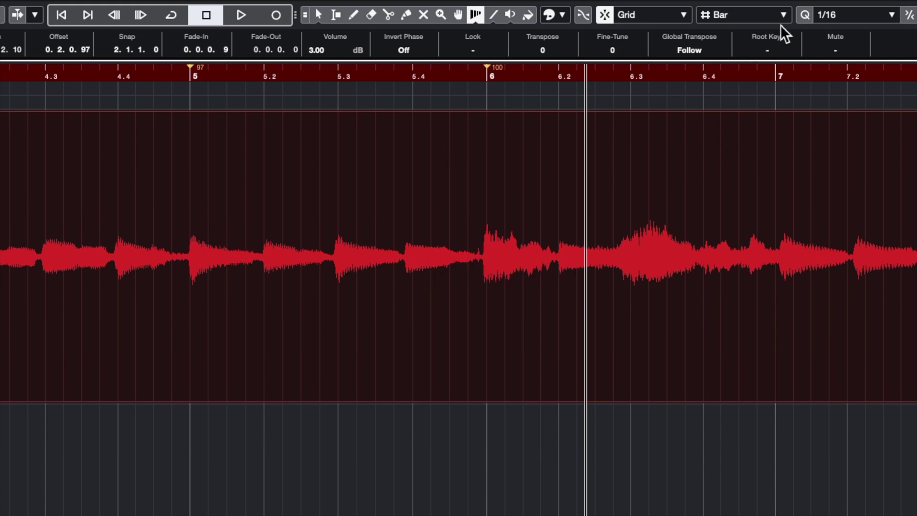
left_click(442, 453)
left_click_drag(419, 434, 410, 435)
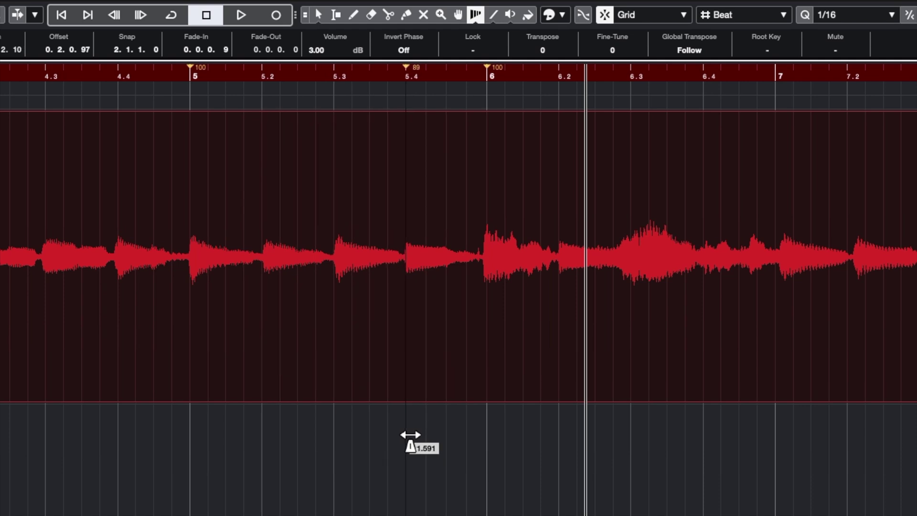
left_click(186, 80)
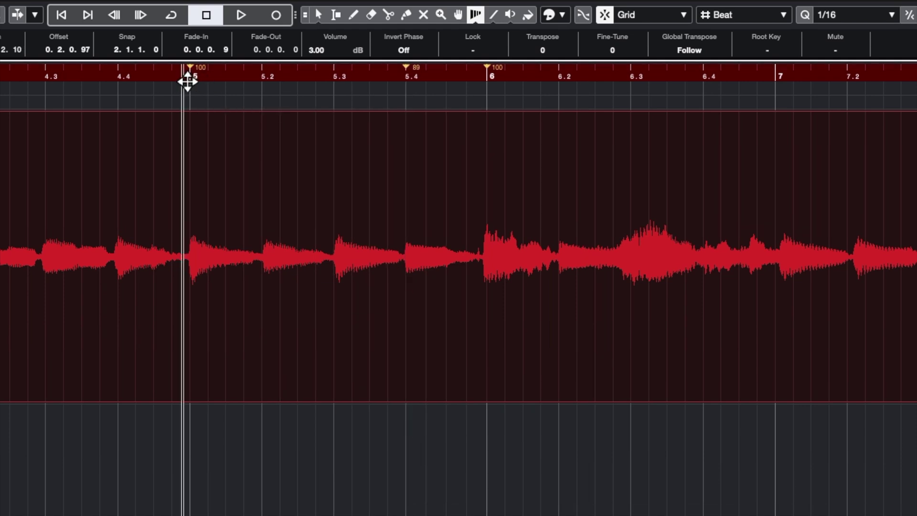